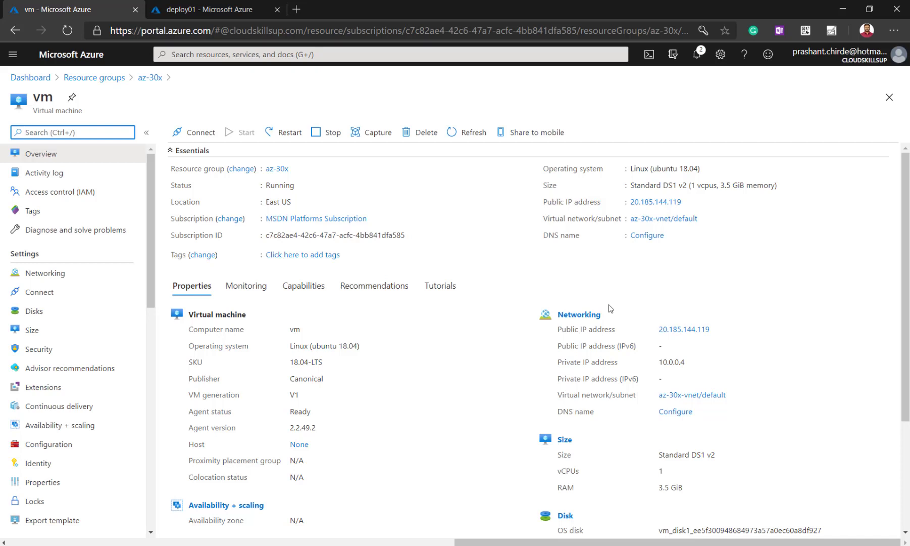
# Start capturing an image of the vm virtual machine and examine the proposed image name.
pyautogui.click(369, 136)
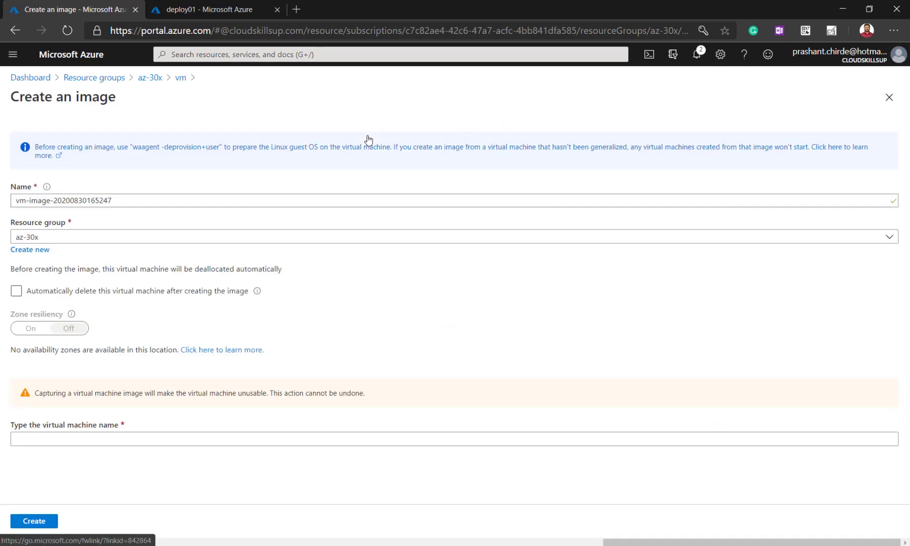
pyautogui.click(23, 204)
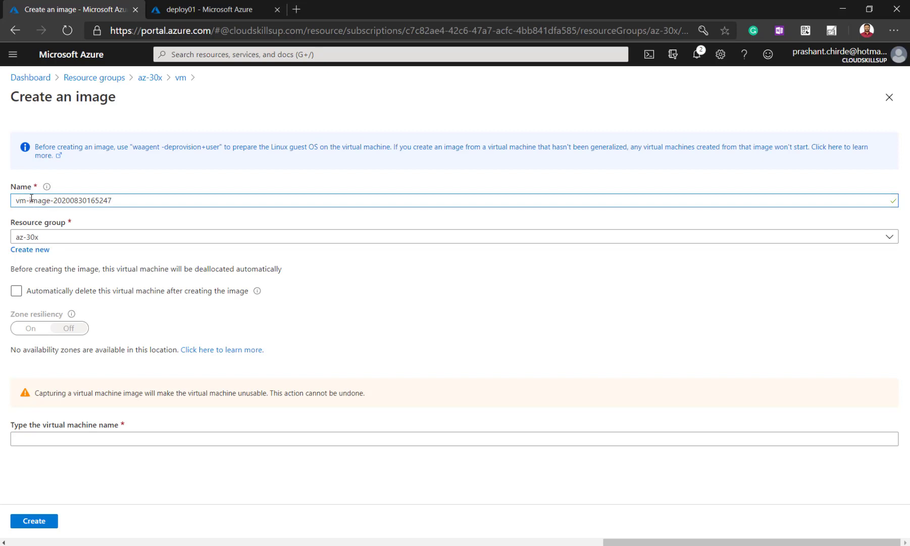
pyautogui.moveTo(24, 202); pyautogui.dragTo(11, 206)
pyautogui.moveTo(133, 201); pyautogui.dragTo(71, 201)
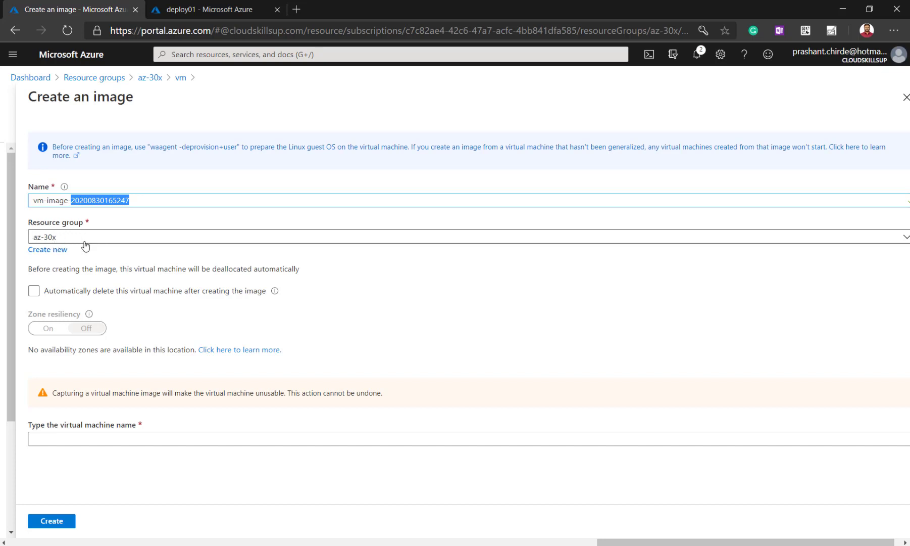
pyautogui.click(38, 294)
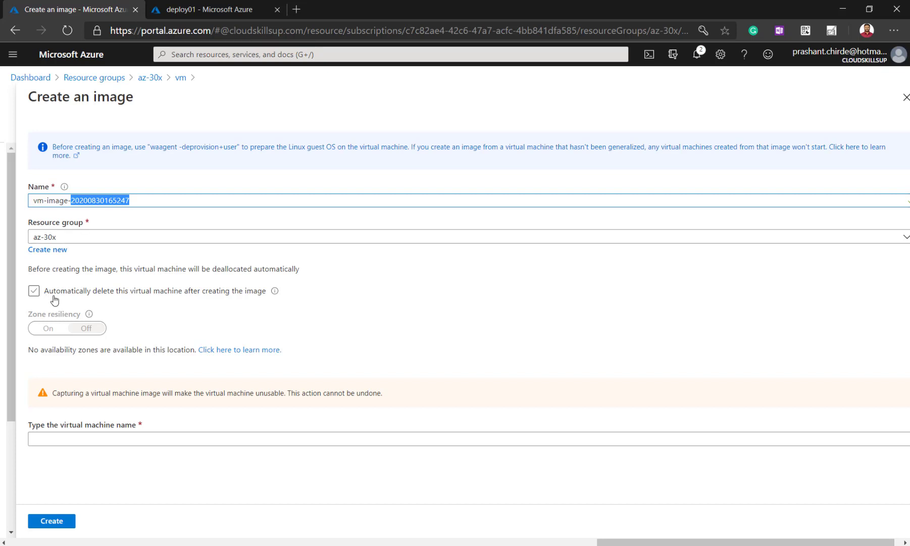
pyautogui.click(55, 299)
pyautogui.click(54, 299)
pyautogui.click(54, 299)
pyautogui.click(31, 295)
pyautogui.click(457, 296)
# Enter vm as the virtual machine name to confirm the capture and create the image.
pyautogui.click(136, 439)
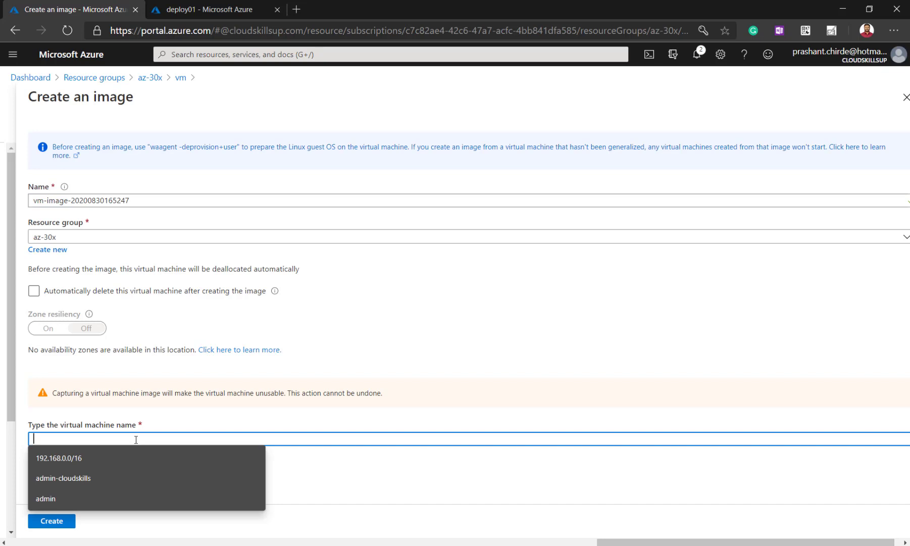
pyautogui.write('vm')
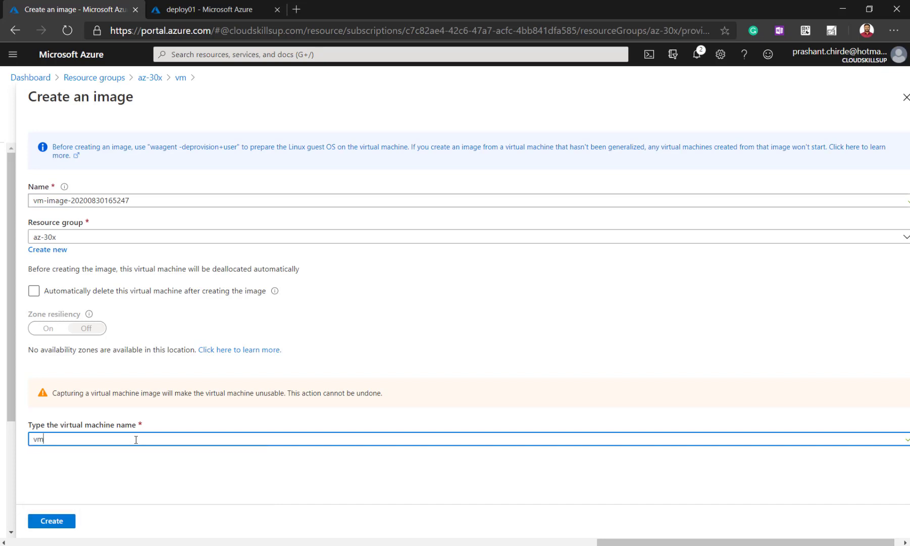
pyautogui.click(106, 478)
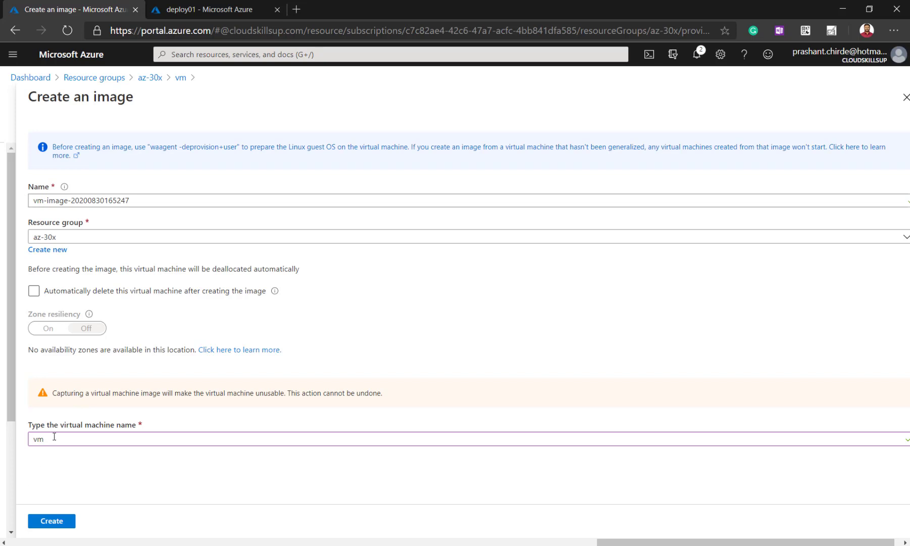
pyautogui.click(52, 521)
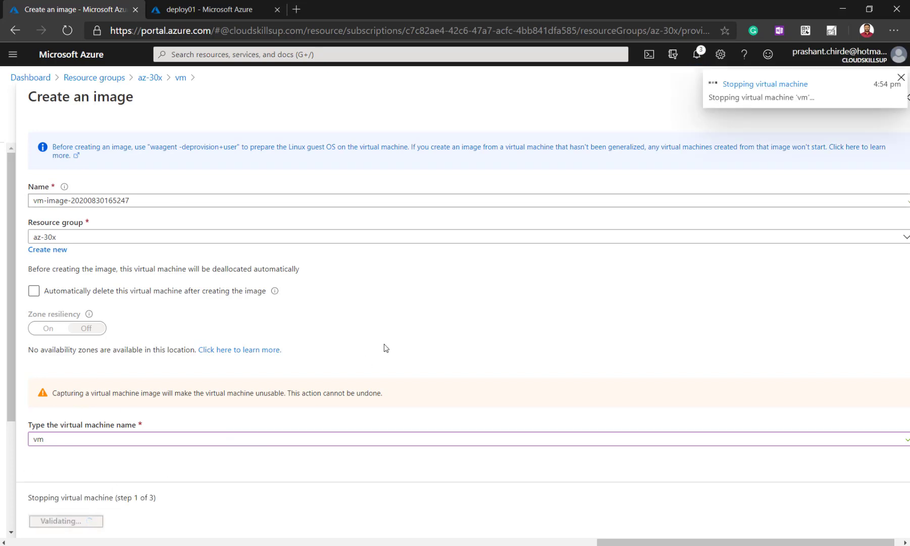
# Check the image creation notifications and the status of the source virtual machine.
pyautogui.tripleClick(112, 198)
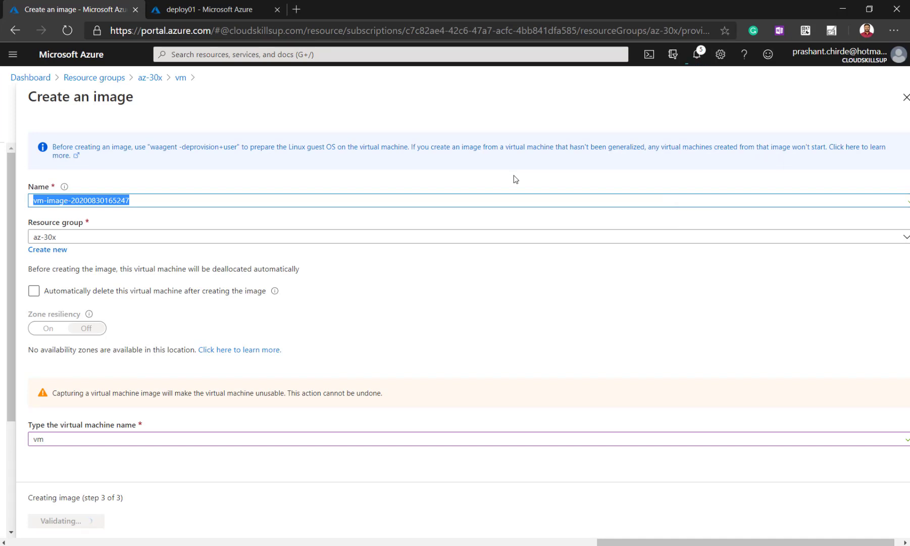
pyautogui.click(698, 56)
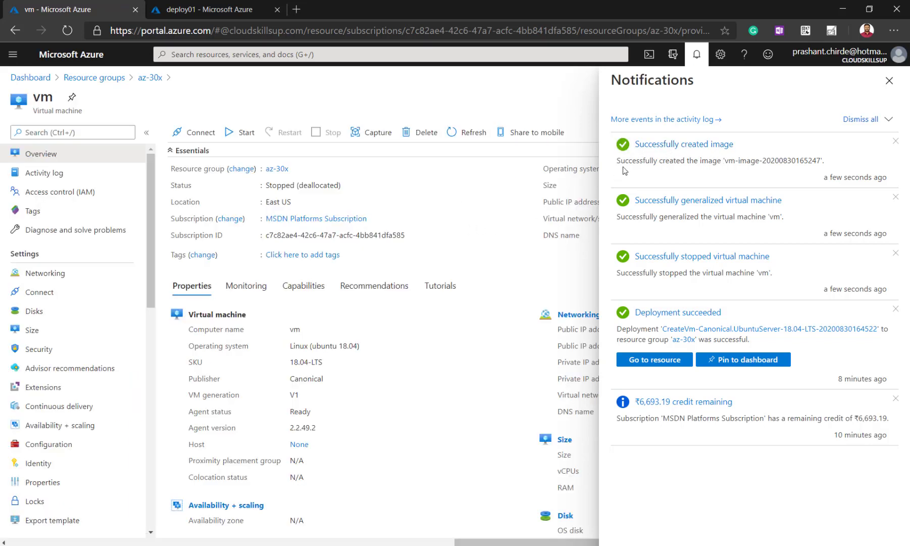
pyautogui.click(889, 81)
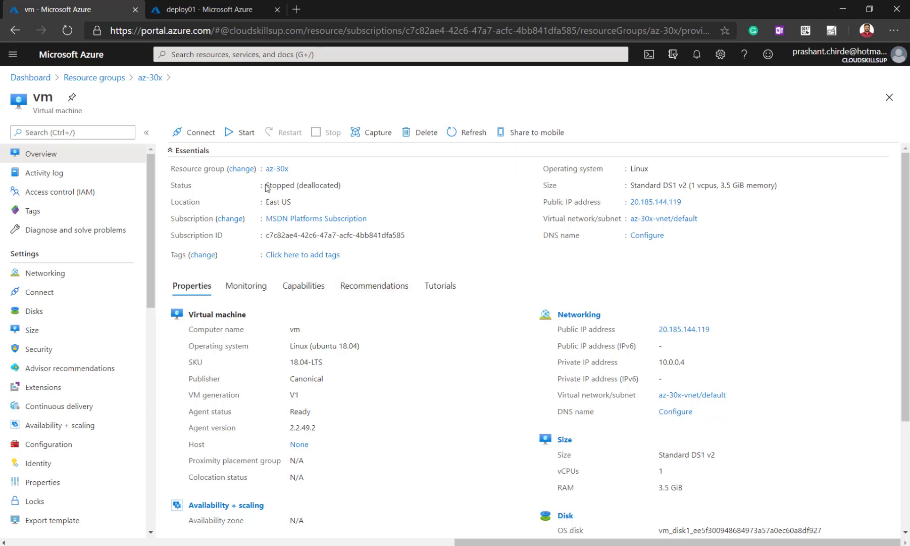
pyautogui.moveTo(264, 185); pyautogui.dragTo(354, 196)
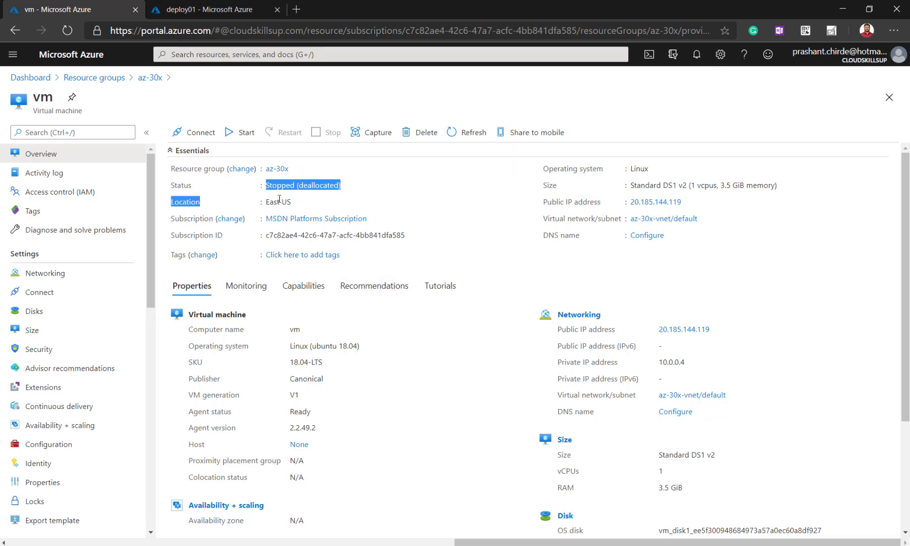
pyautogui.click(105, 82)
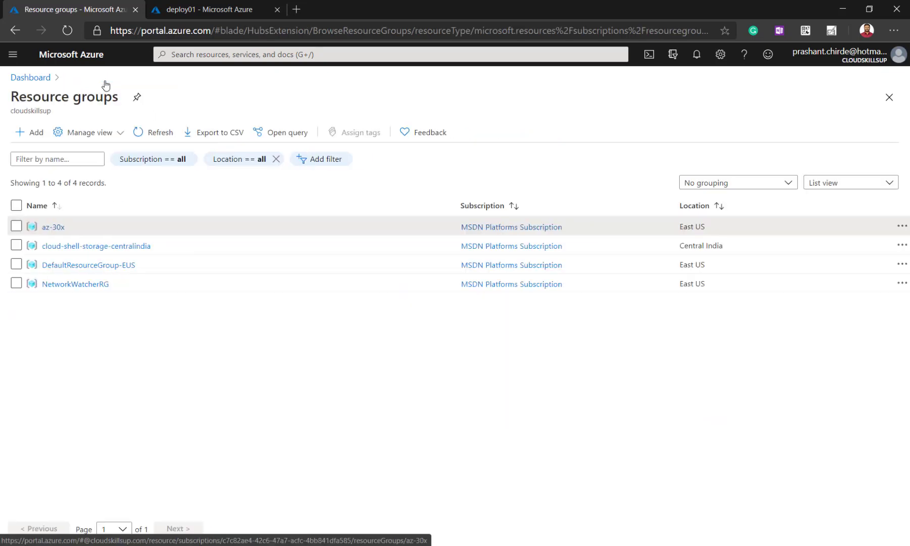
pyautogui.click(44, 228)
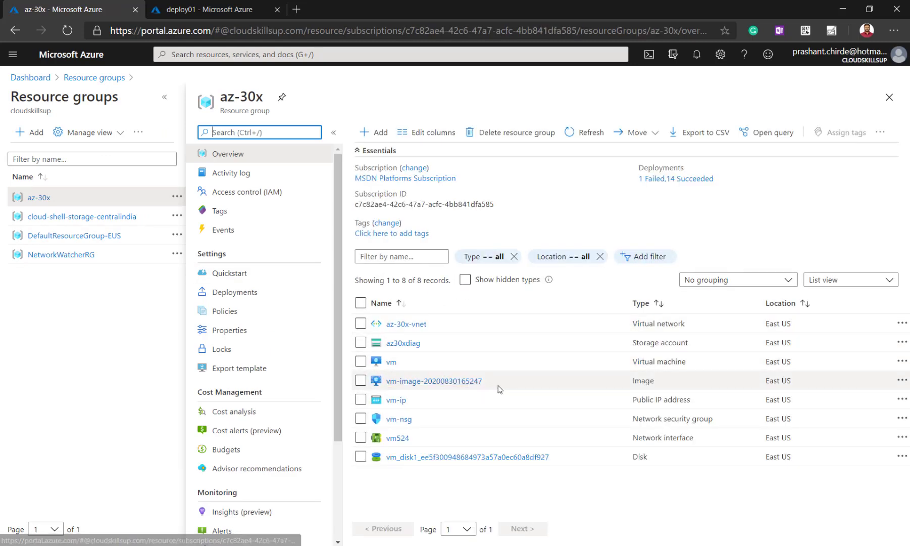
pyautogui.moveTo(495, 385); pyautogui.dragTo(386, 378)
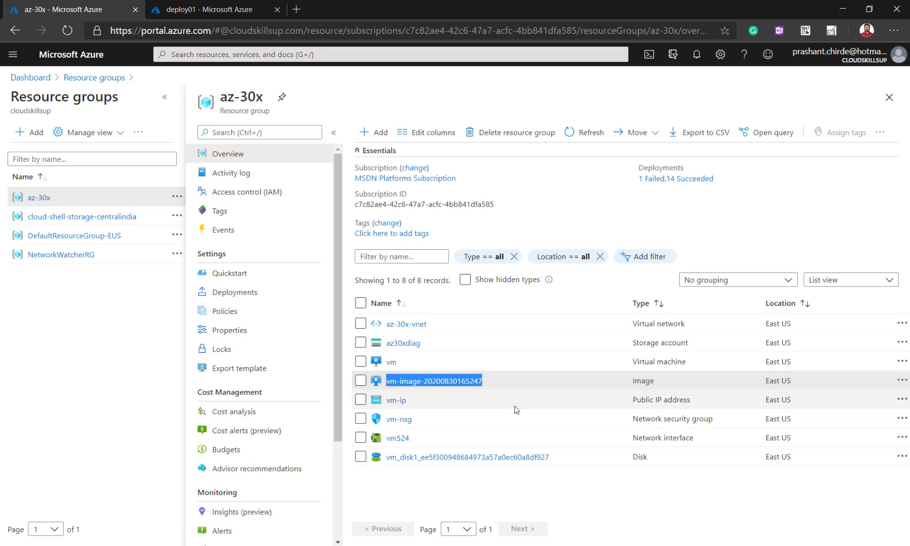
pyautogui.click(414, 479)
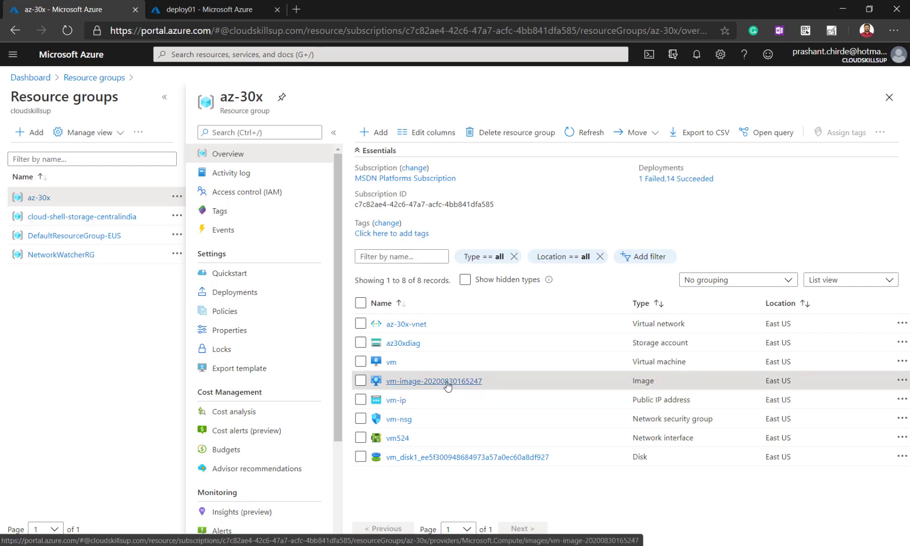
pyautogui.click(422, 382)
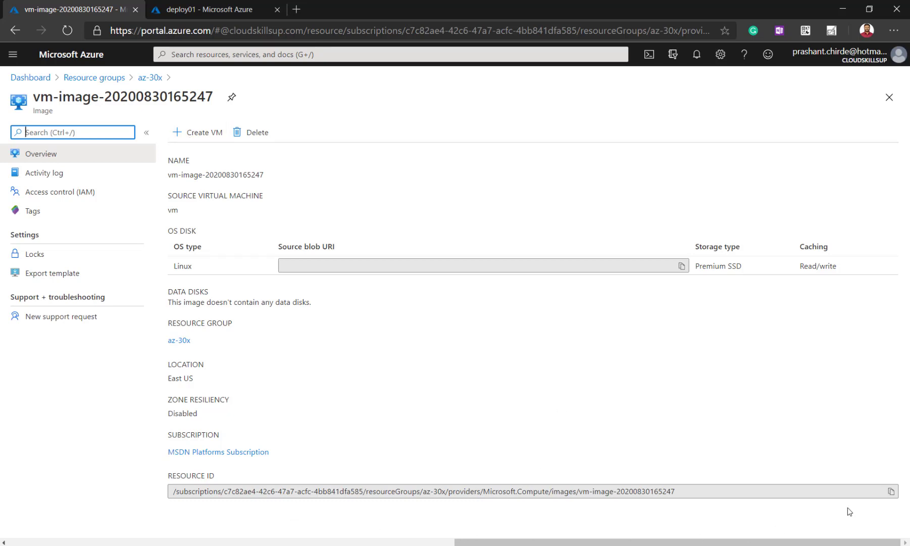
pyautogui.click(892, 492)
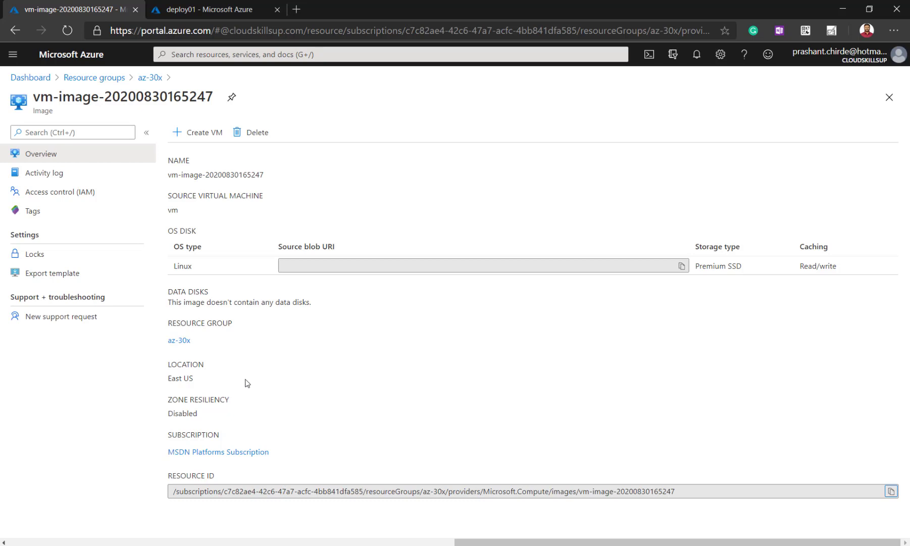
# Start creating a virtual machine from the captured image and assign it to a new resource group named deploy01.
pyautogui.click(205, 133)
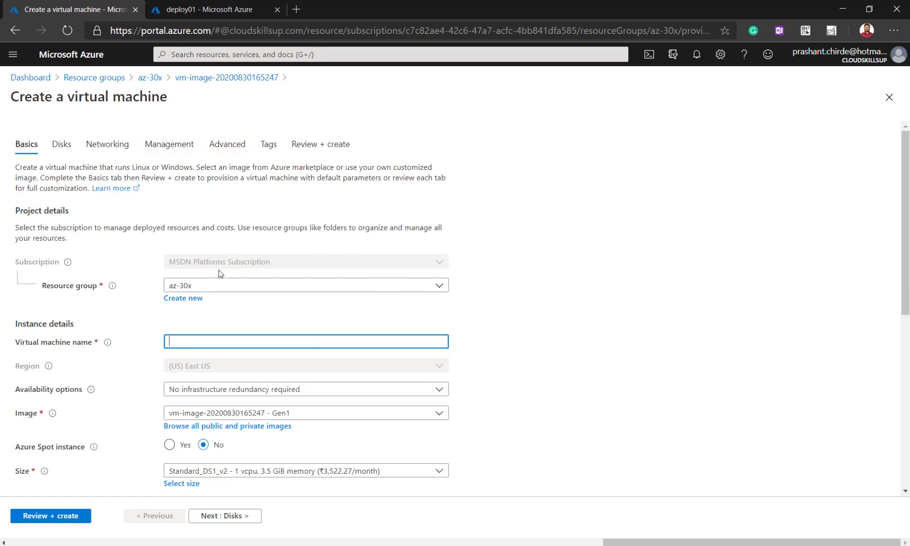
pyautogui.click(191, 299)
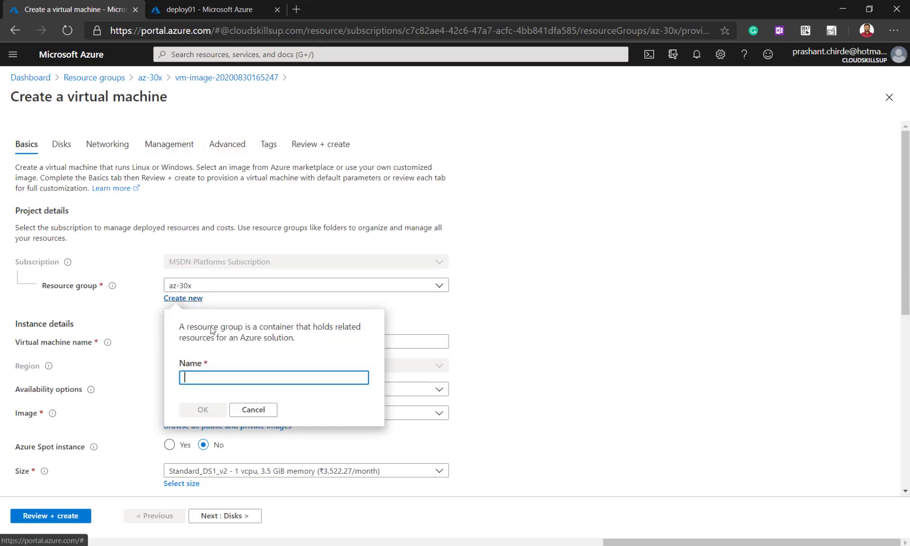
pyautogui.click(228, 377)
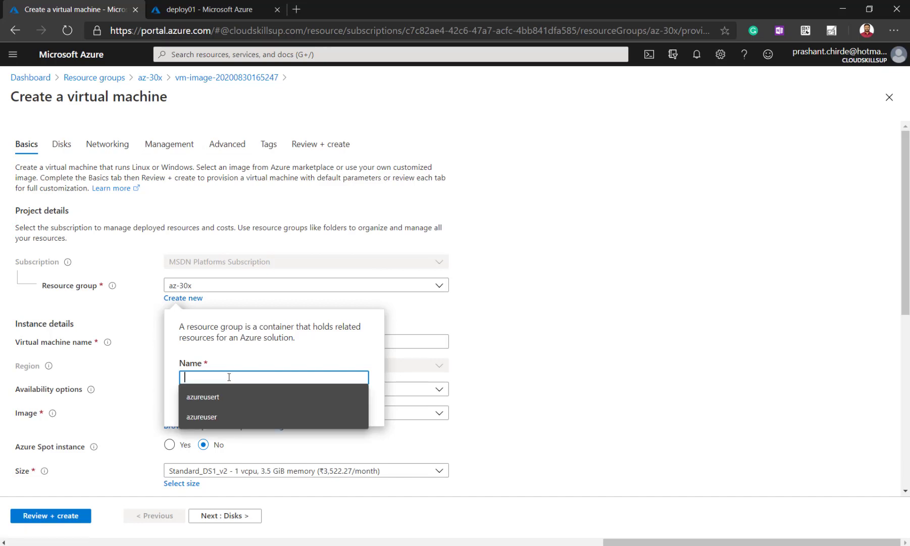
pyautogui.write('deploy')
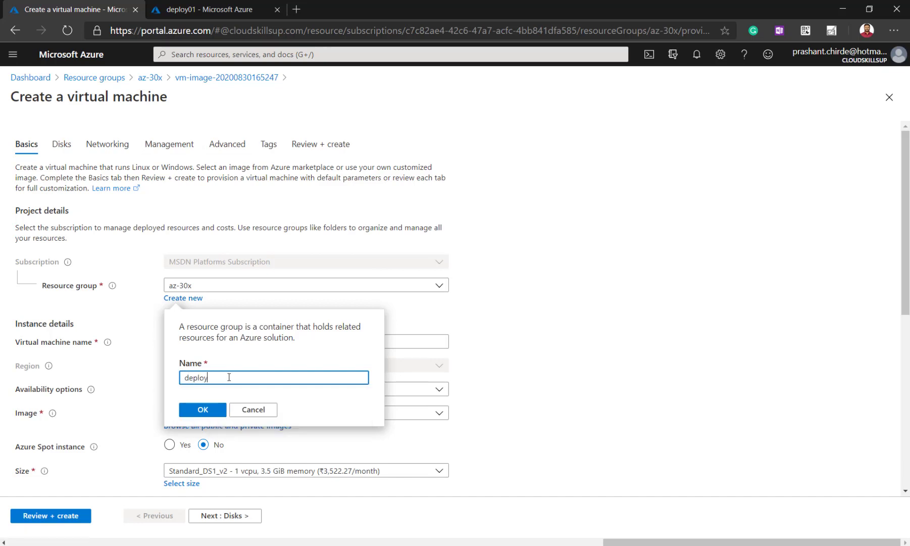
pyautogui.write('01')
pyautogui.click(204, 411)
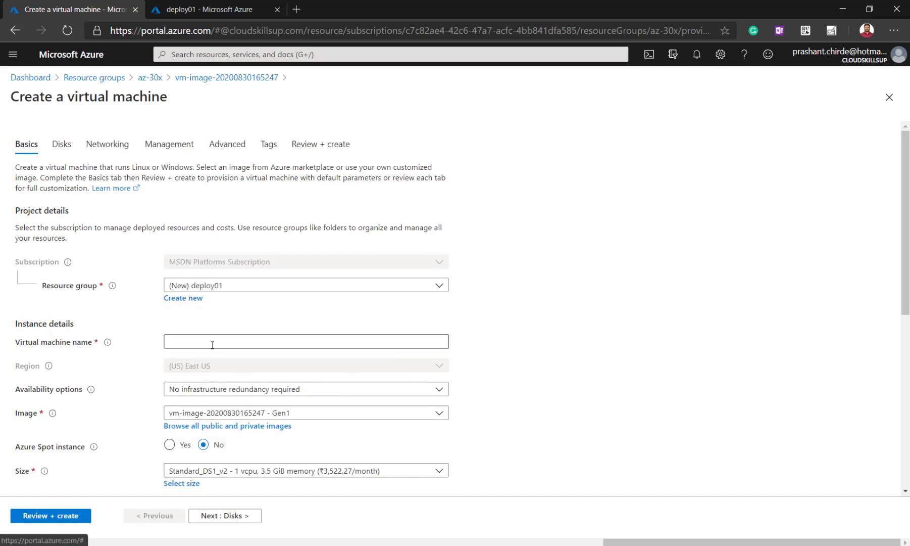
# Set the new virtual machine's name to vm-1.
pyautogui.click(212, 344)
pyautogui.write('v')
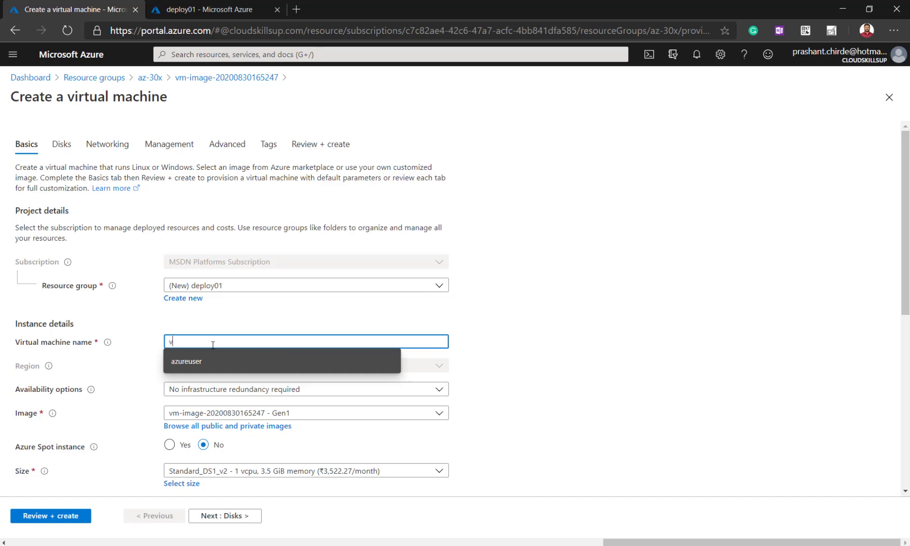
pyautogui.write('m-1')
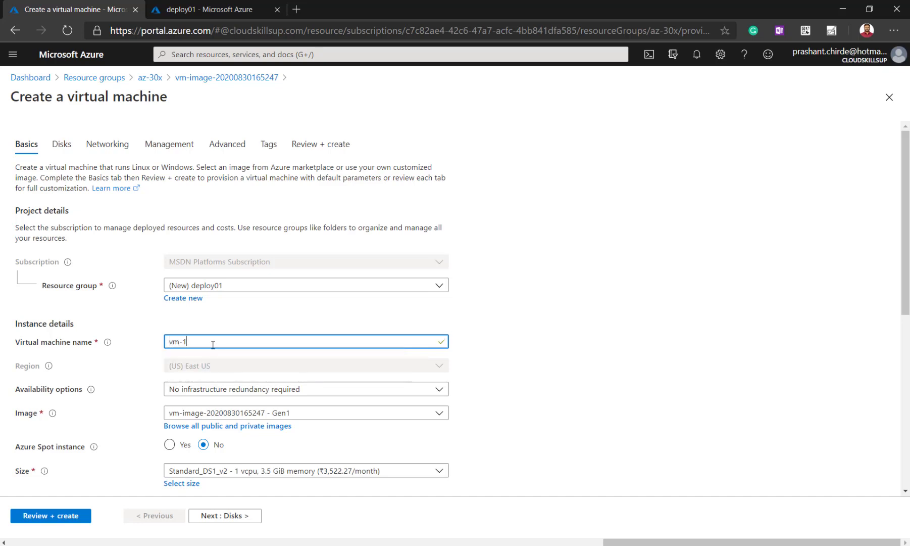
pyautogui.click(570, 310)
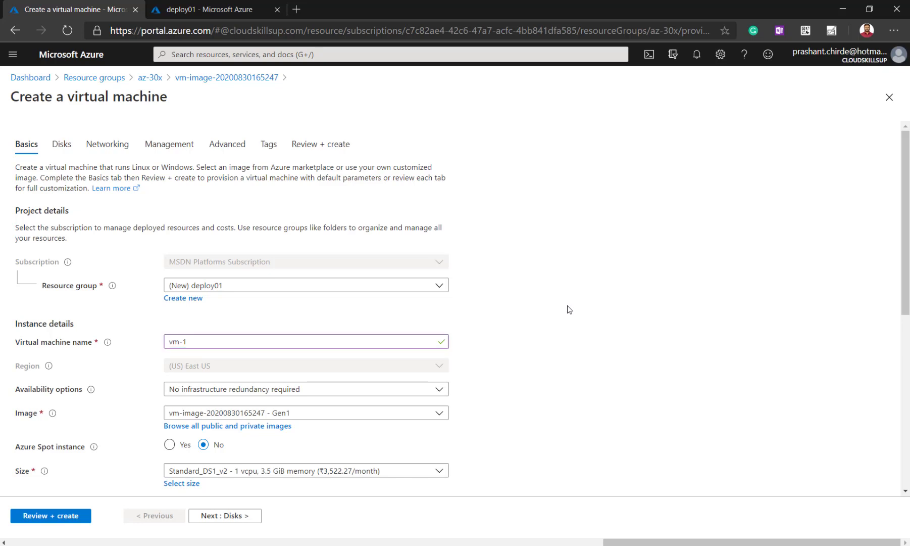
# Switch the administrator account to password authentication and set its username to azureuser.
pyautogui.scroll(-2, 570, 310)
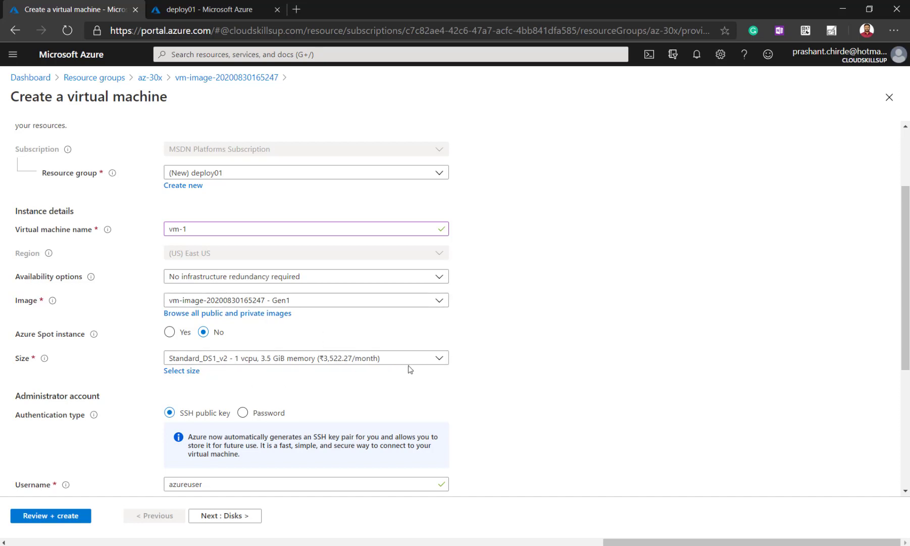
pyautogui.scroll(-2, 365, 389)
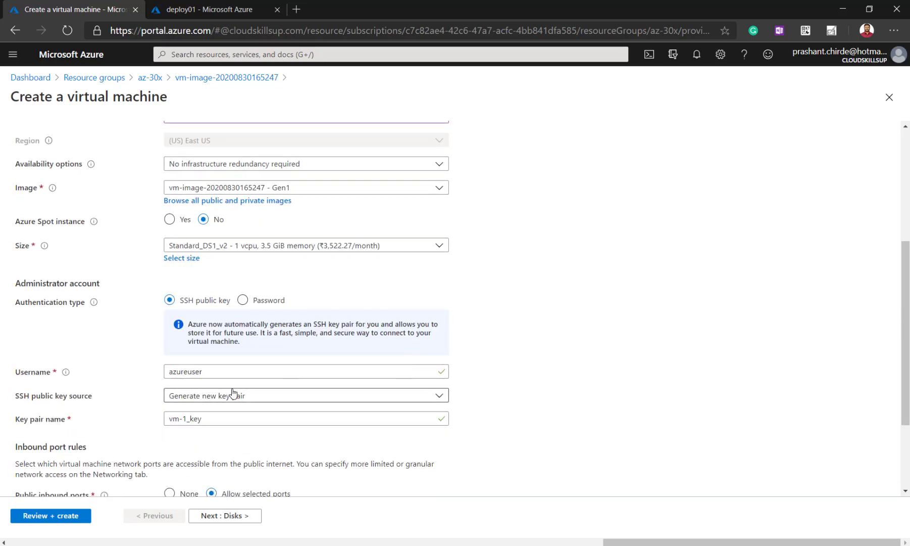
pyautogui.click(242, 300)
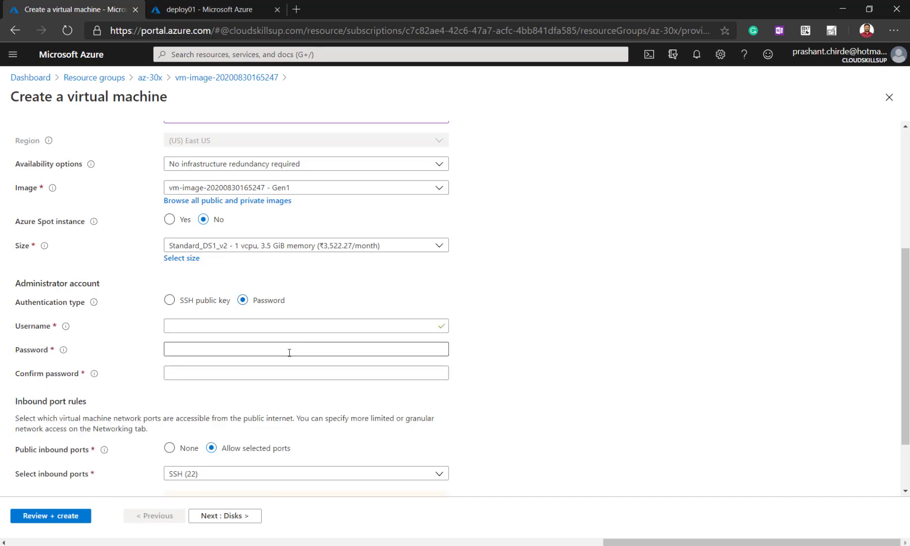
pyautogui.click(204, 328)
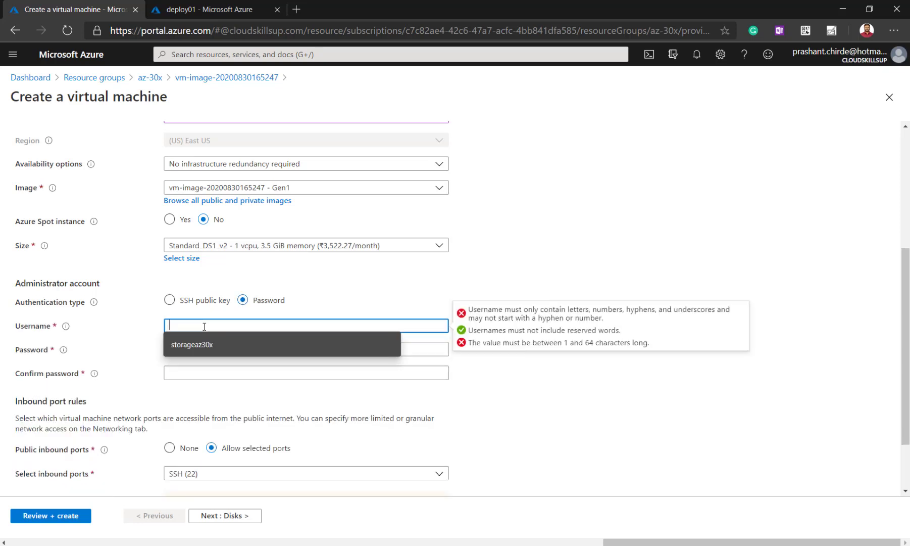
pyautogui.write('azureus')
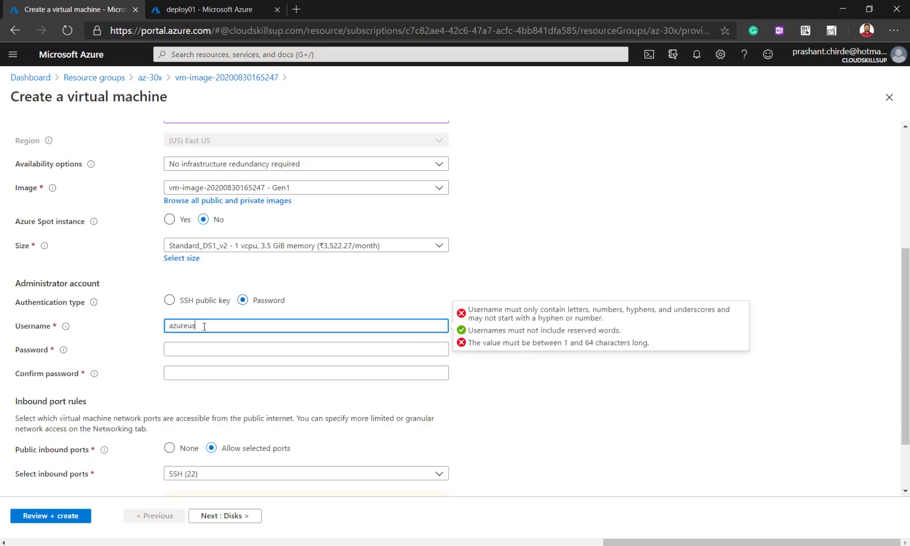
pyautogui.write('er')
# Enter the administrator account password for the new virtual machine and repeat it in the confirmation field.
pyautogui.click(220, 346)
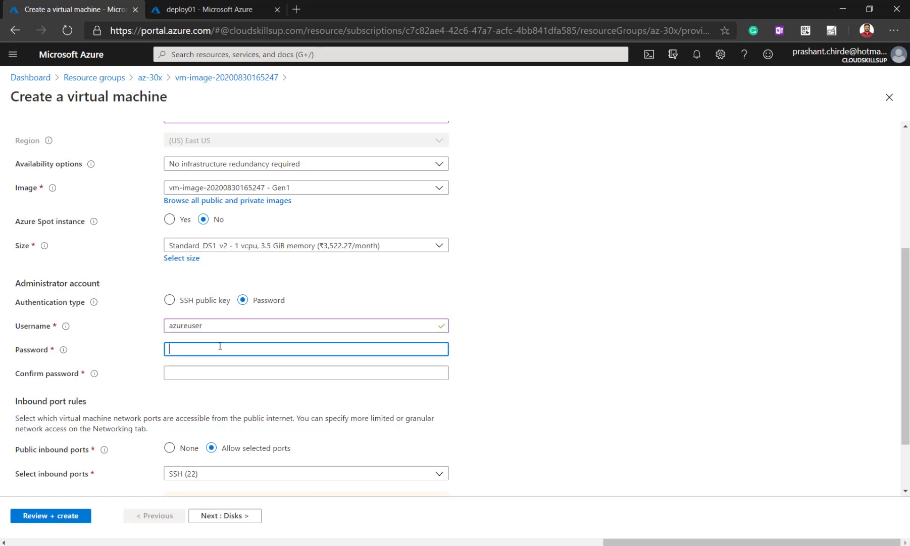
pyautogui.write('••••••••••••')
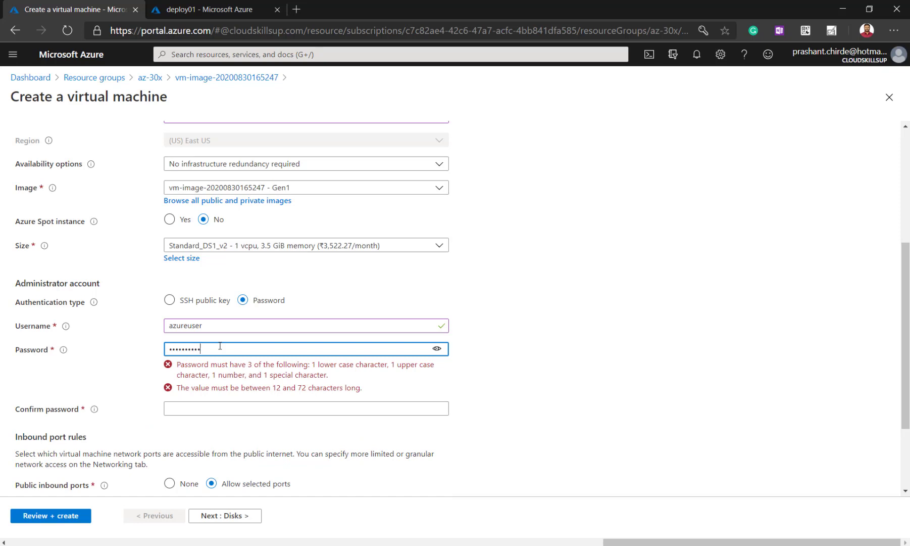
pyautogui.write('•')
pyautogui.press('Tab')
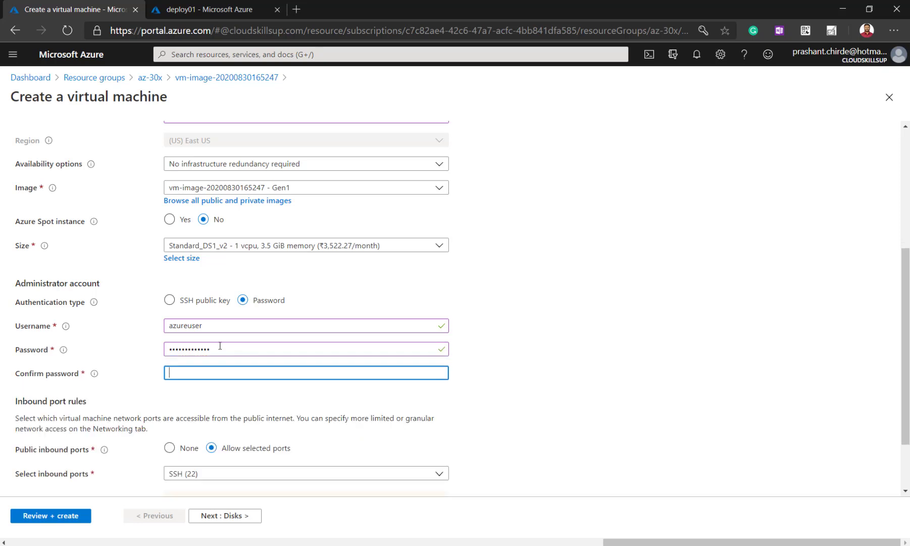
pyautogui.write('•••')
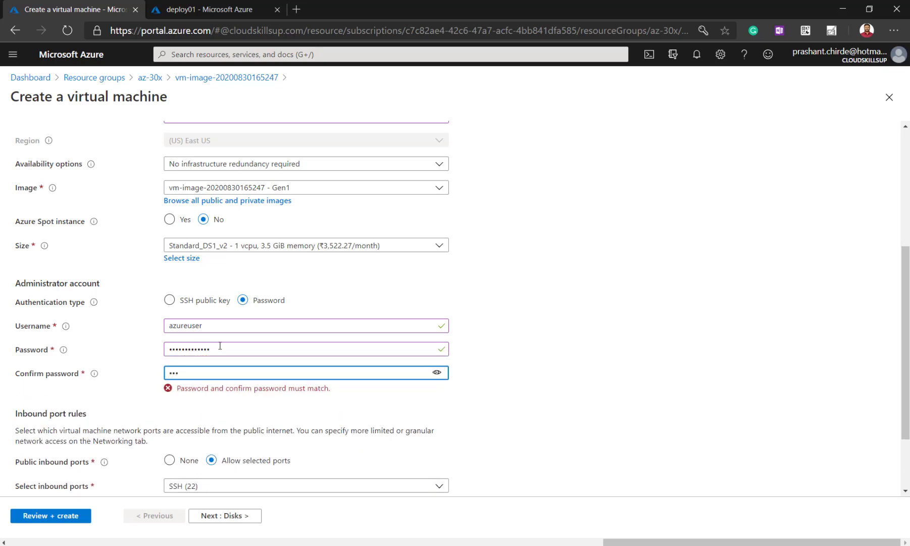
pyautogui.write('••••••••••')
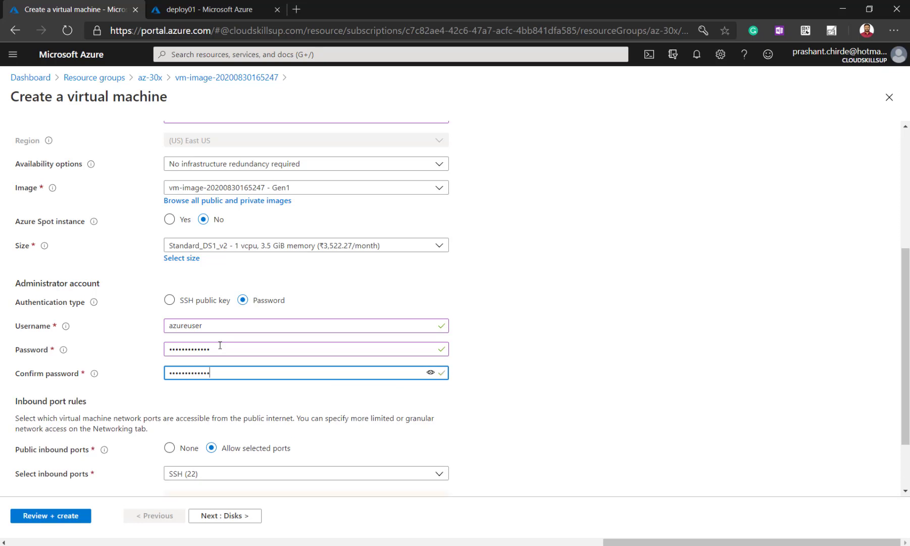
pyautogui.click(538, 306)
# Review and create the virtual machine, and open the vm-1 resource once its deployment has finished.
pyautogui.scroll(-2, 167, 324)
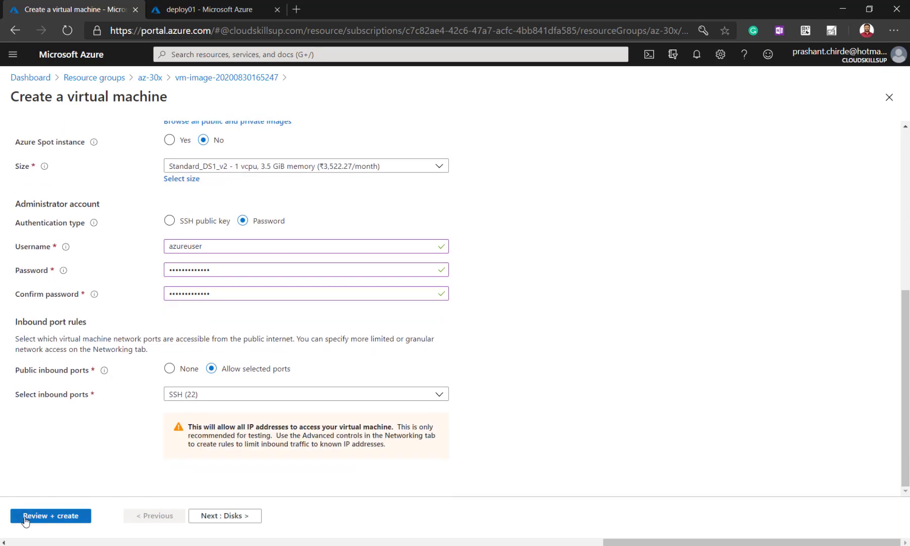
pyautogui.click(68, 521)
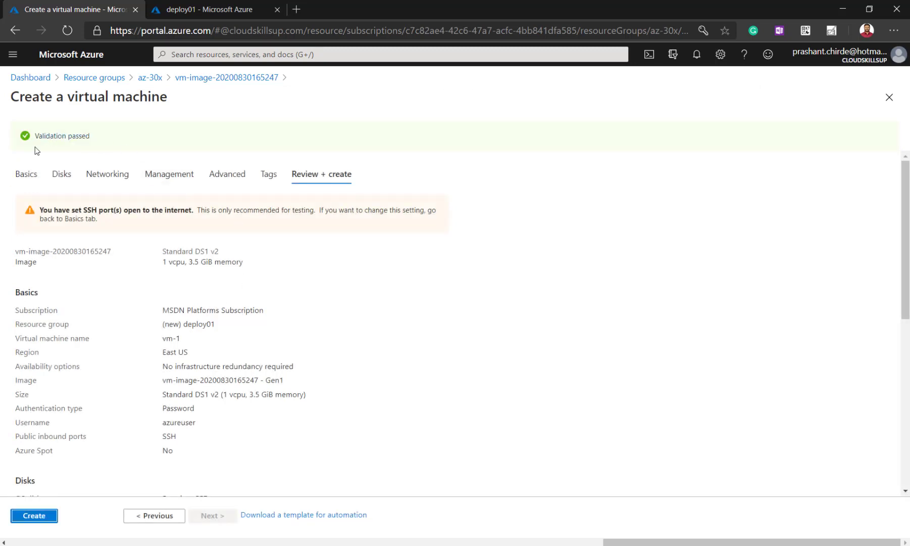
pyautogui.moveTo(37, 138); pyautogui.dragTo(103, 142)
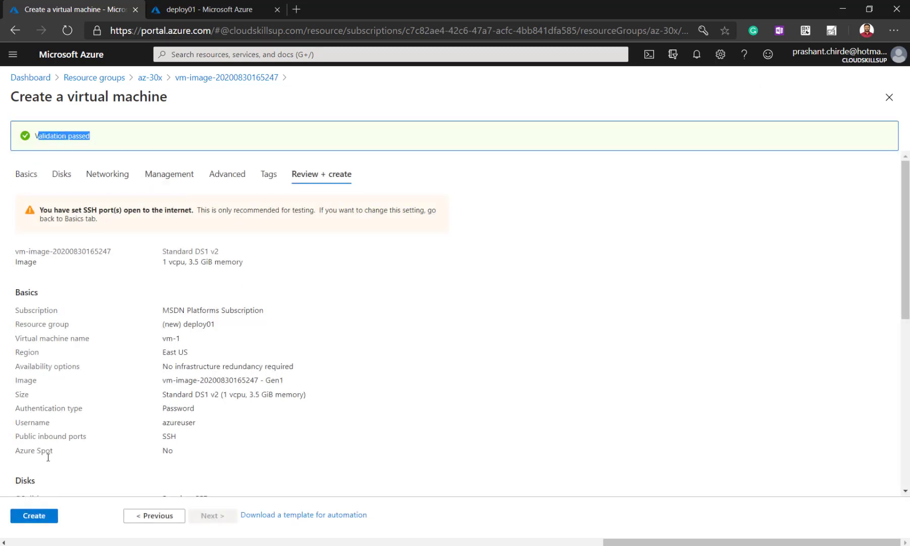
pyautogui.click(34, 520)
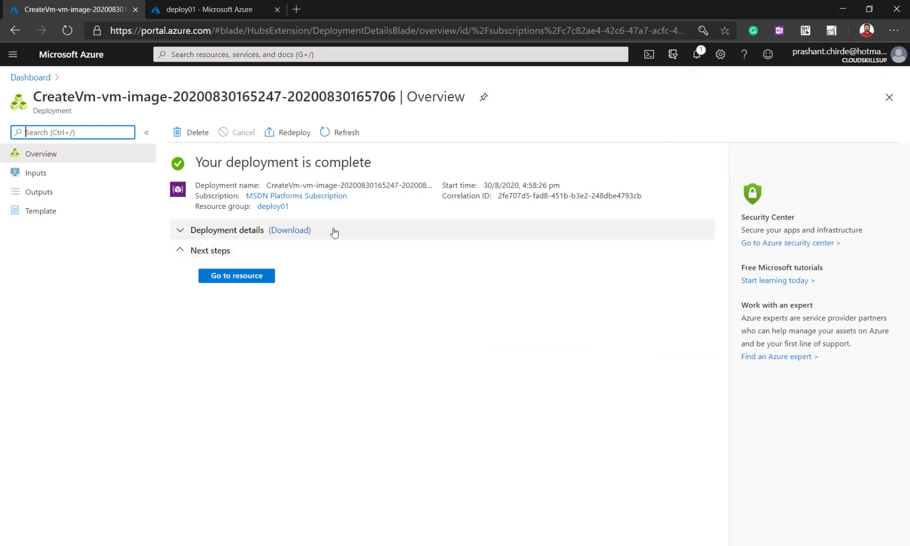
pyautogui.click(242, 278)
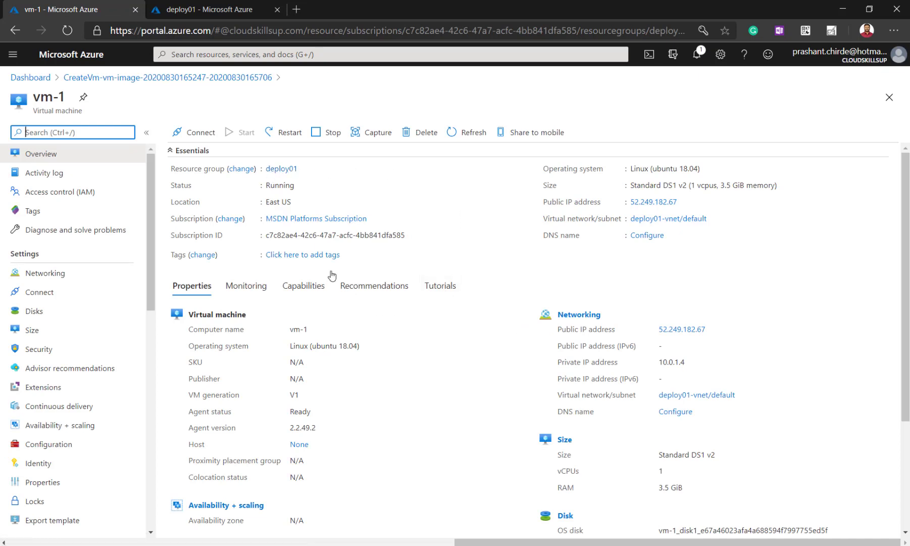
pyautogui.click(33, 95)
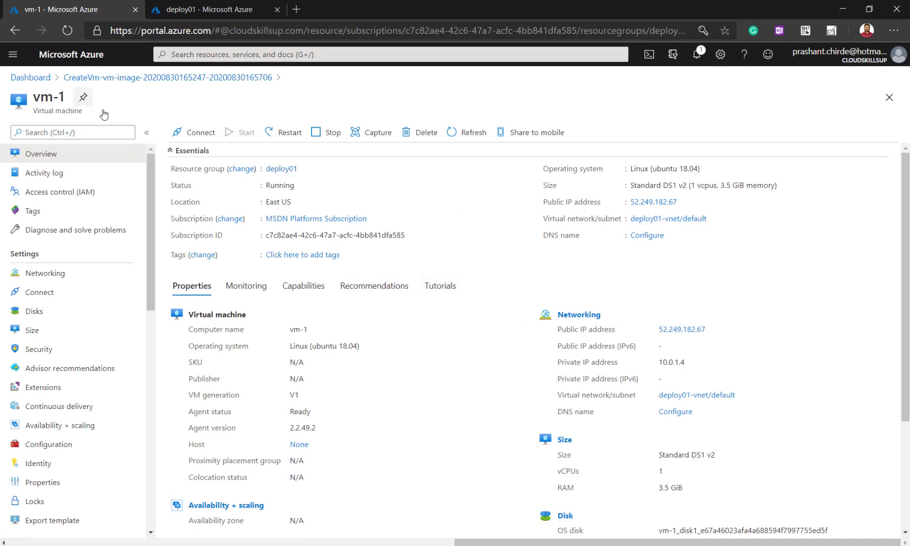